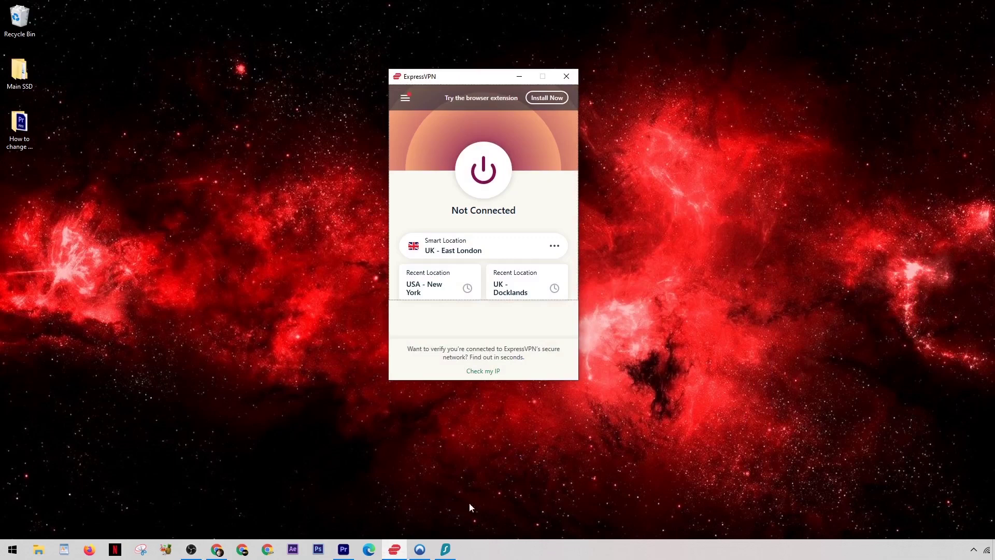
Step: Minimize ExpressVPN, then show NordVPN and Surfshark (both not connected) and minimize each
{"action": "left_click", "coordinate": [402, 548]}
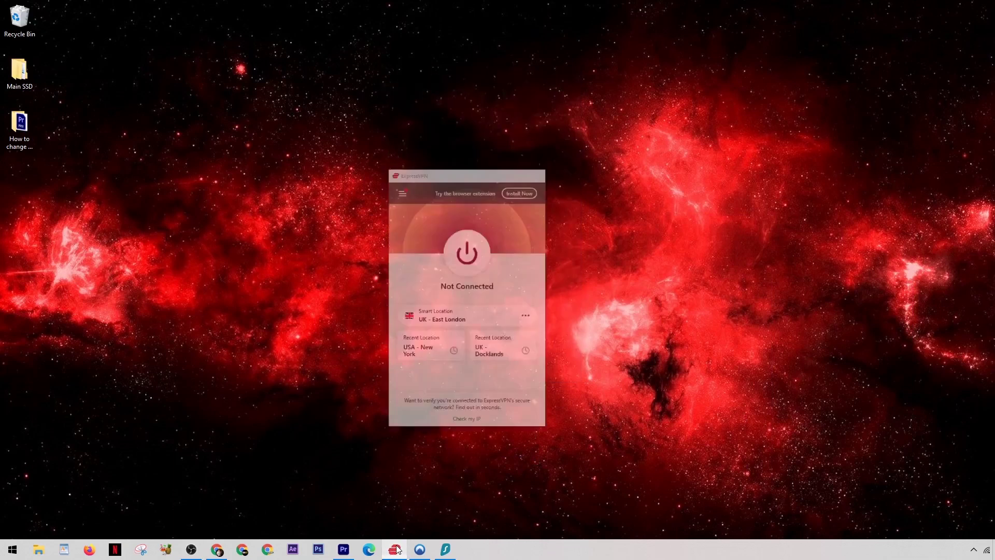
{"action": "left_click", "coordinate": [420, 549]}
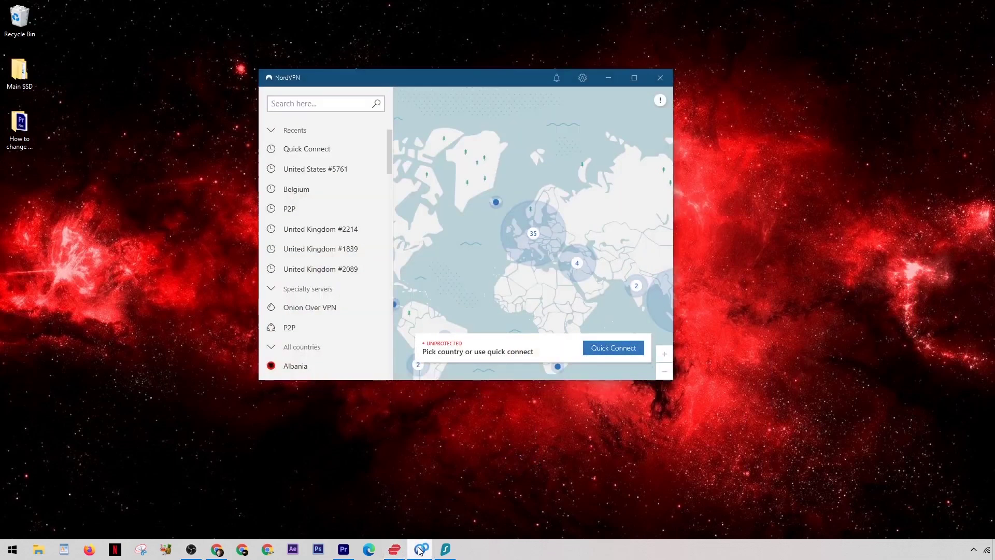
{"action": "left_click", "coordinate": [420, 549]}
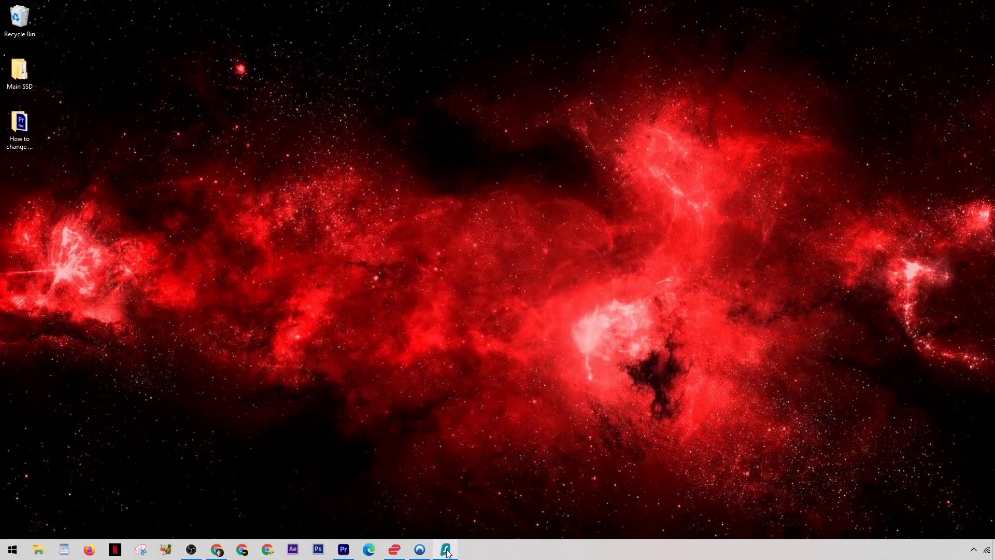
{"action": "left_click", "coordinate": [446, 550]}
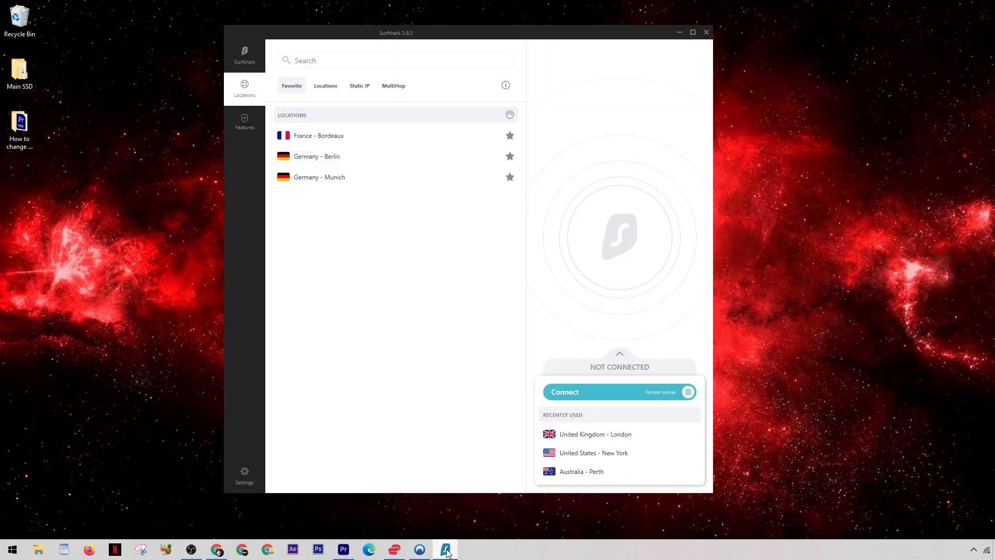
{"action": "left_click", "coordinate": [446, 551]}
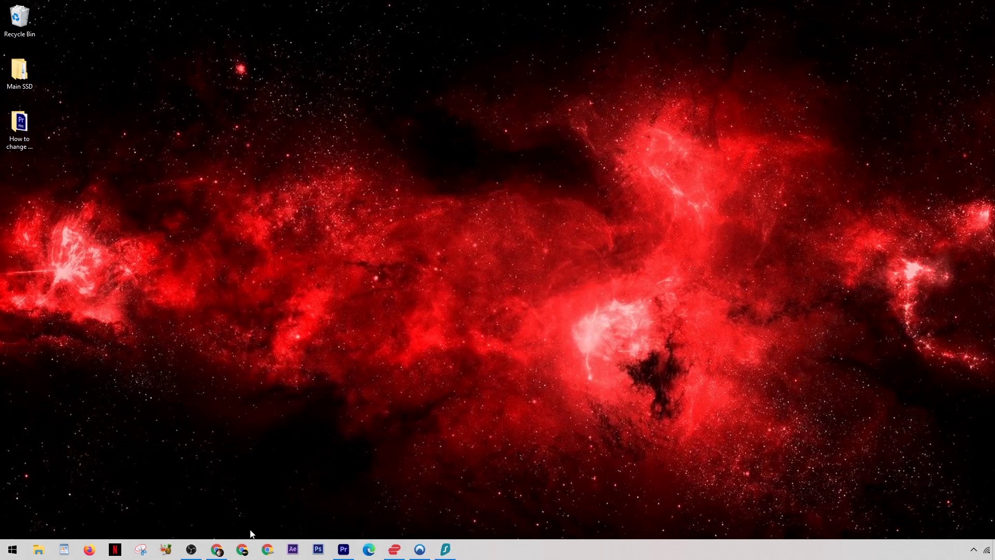
Step: Check TunnelBear's What's my IP page for the current Hove, England address, then return to ExpressVPN
{"action": "left_click", "coordinate": [218, 551]}
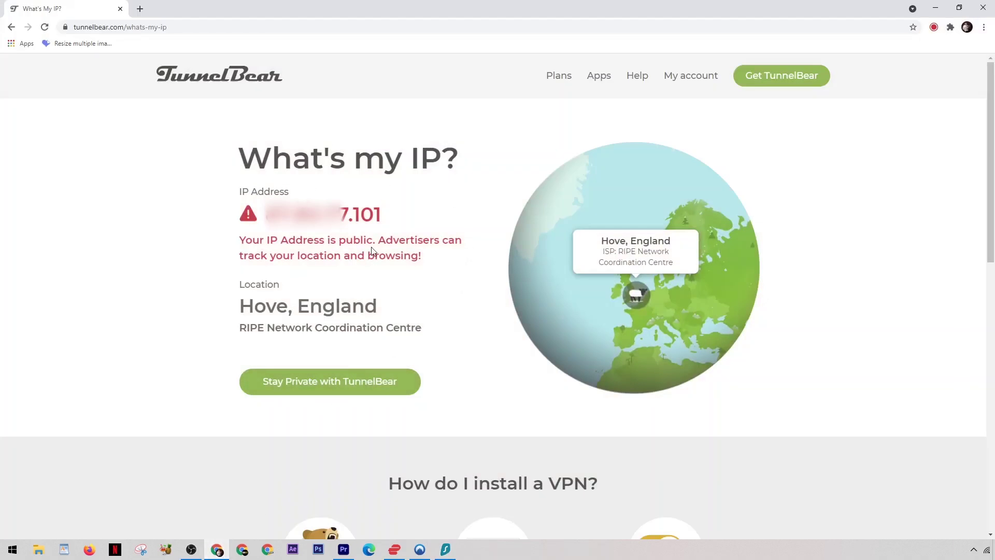
{"action": "left_click", "coordinate": [935, 9]}
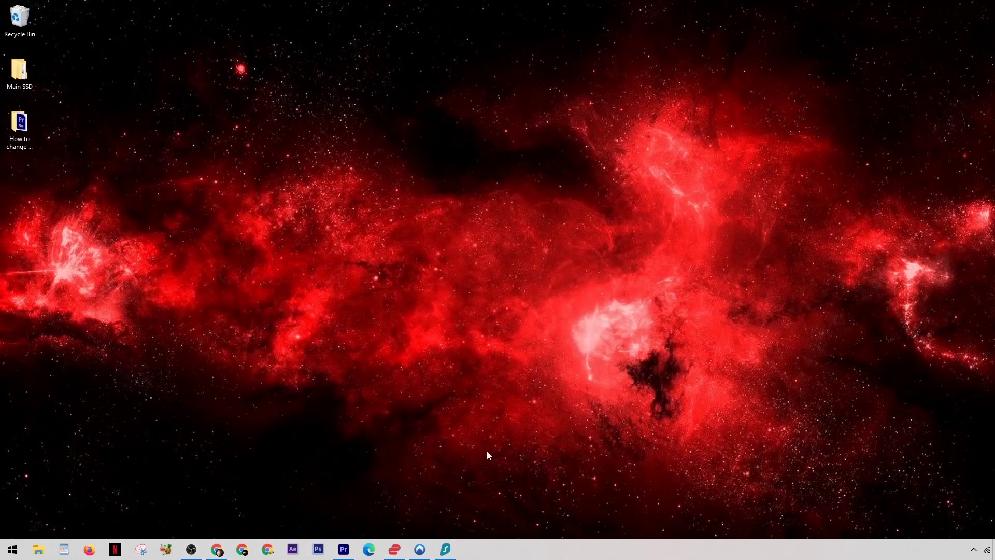
{"action": "left_click", "coordinate": [394, 549]}
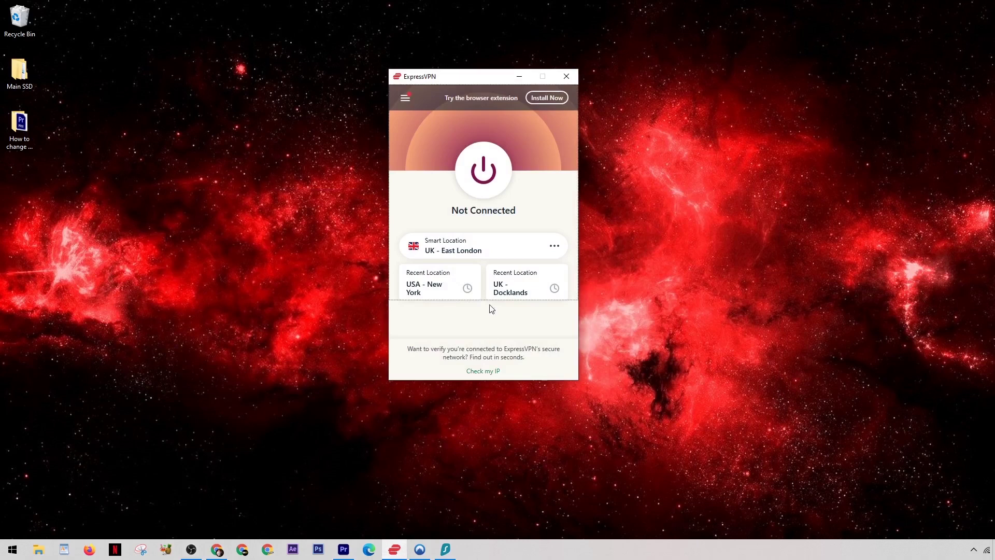
Step: Connect ExpressVPN to UK - East London and switch back to the What's my IP page
{"action": "left_click", "coordinate": [484, 185]}
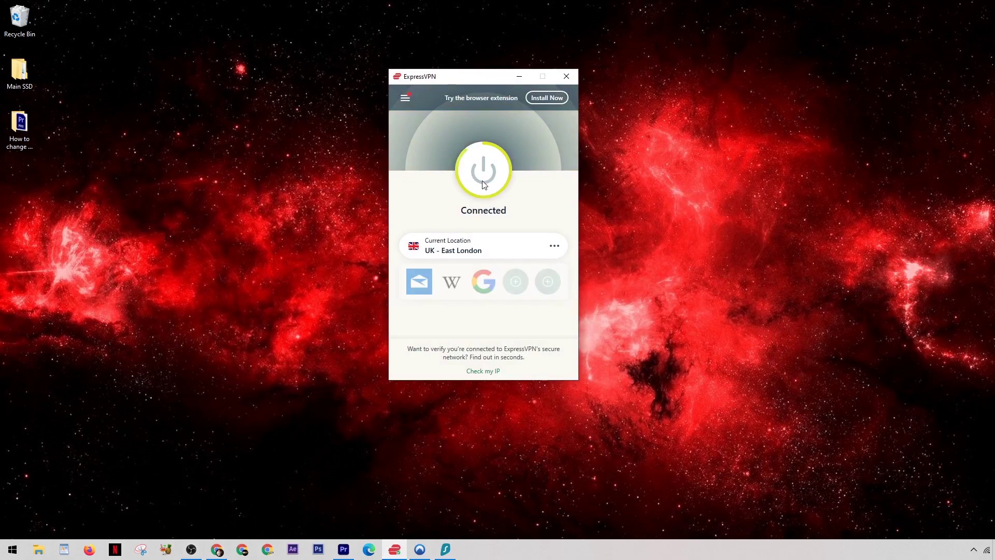
{"action": "left_click", "coordinate": [217, 550]}
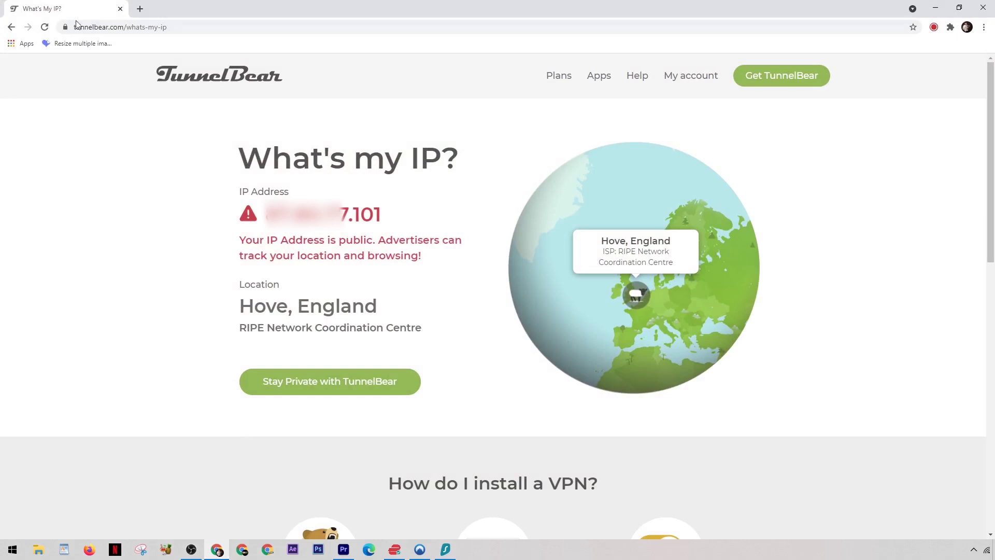
Step: Reload the IP page to confirm 185.92.25.75 in Bromsgrove, England, then return to ExpressVPN
{"action": "left_click", "coordinate": [45, 28]}
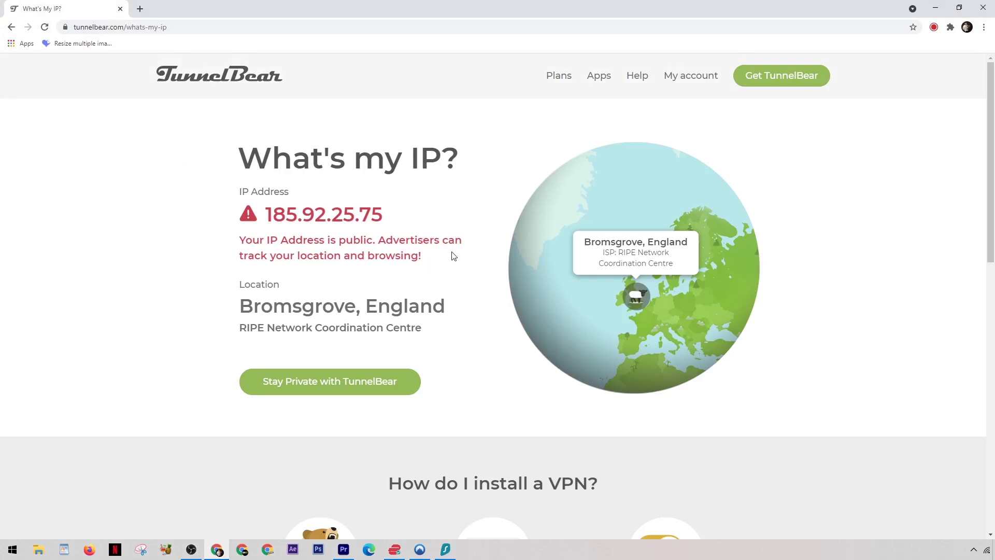
{"action": "left_click", "coordinate": [936, 8]}
Step: Disconnect ExpressVPN, Quick Connect NordVPN to United Kingdom #2213, and return to the IP page
{"action": "left_click", "coordinate": [485, 165]}
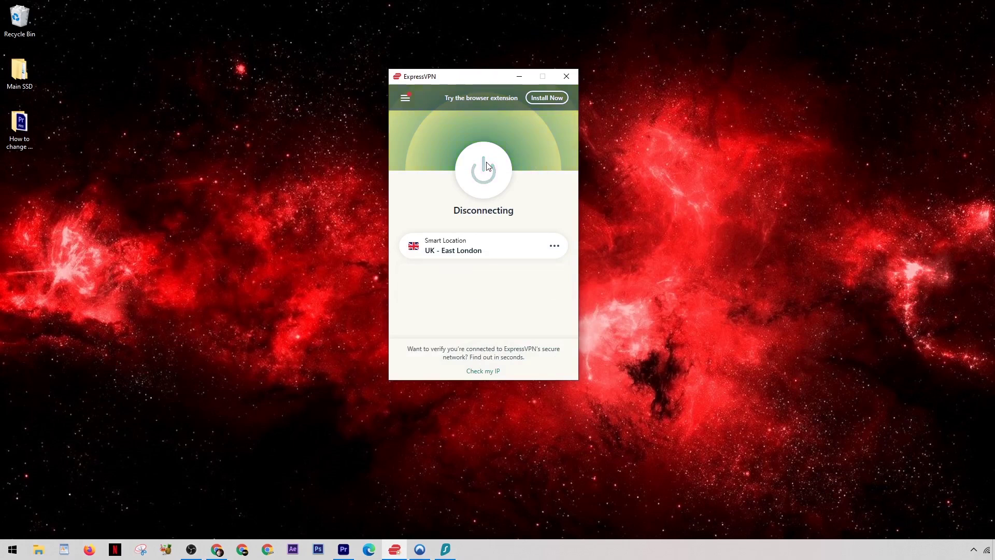
{"action": "left_click", "coordinate": [420, 549]}
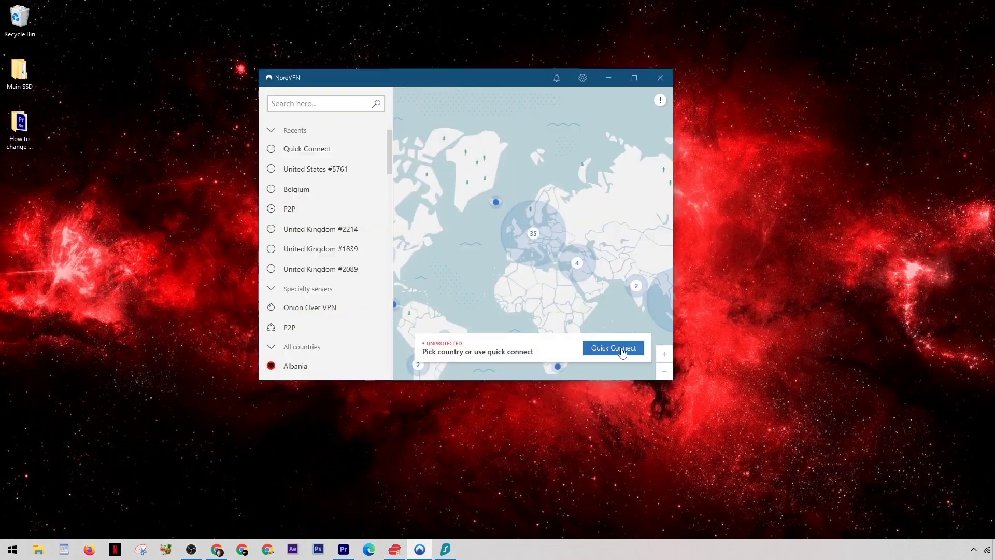
{"action": "left_click", "coordinate": [622, 352]}
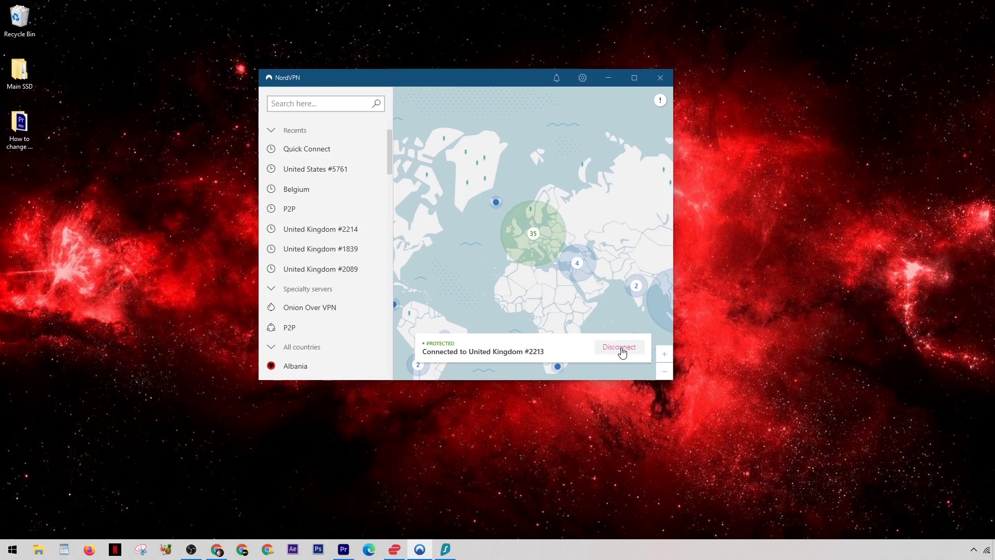
{"action": "left_click", "coordinate": [217, 550]}
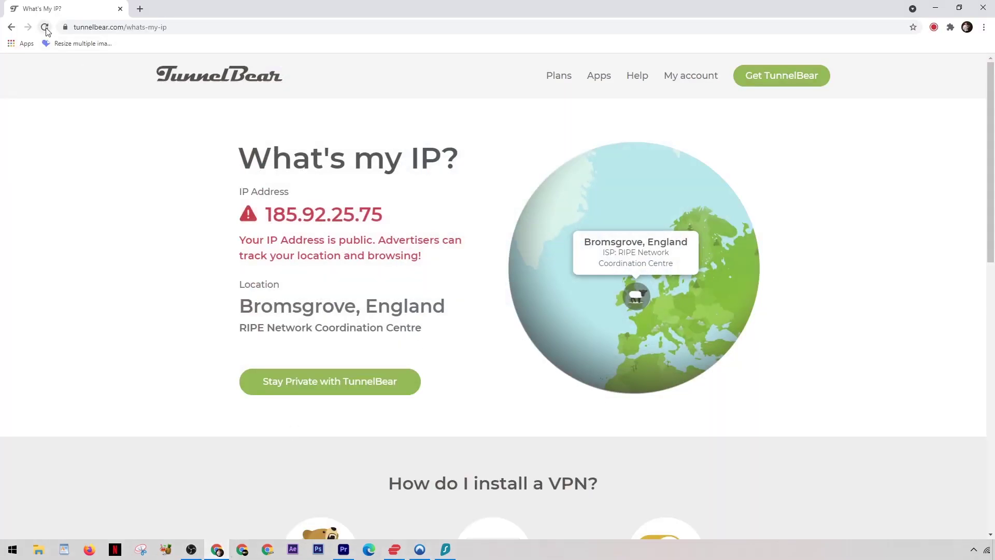
Step: Reload the IP page to confirm NordVPN's 185.17.27.115 in London, England, then return to NordVPN
{"action": "left_click", "coordinate": [45, 29]}
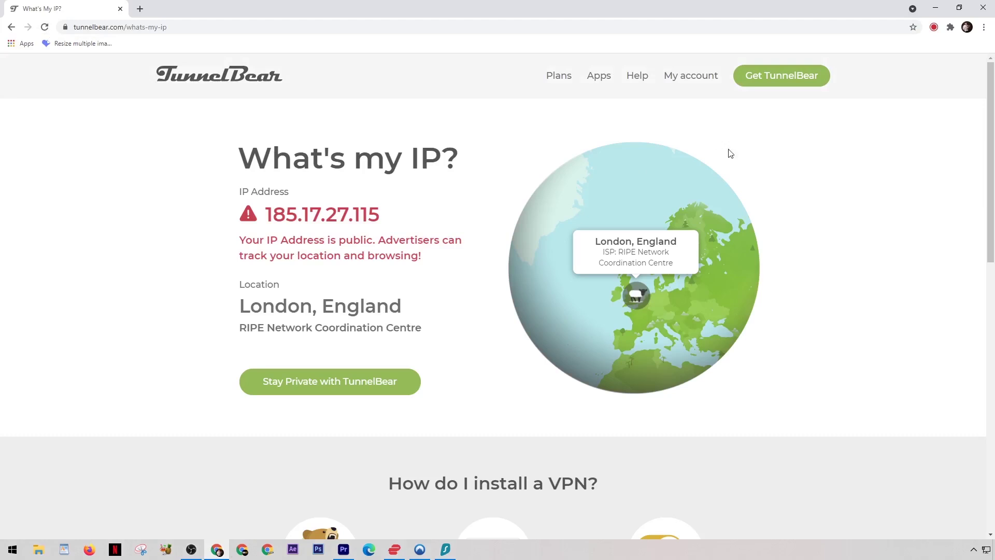
{"action": "left_click", "coordinate": [936, 7]}
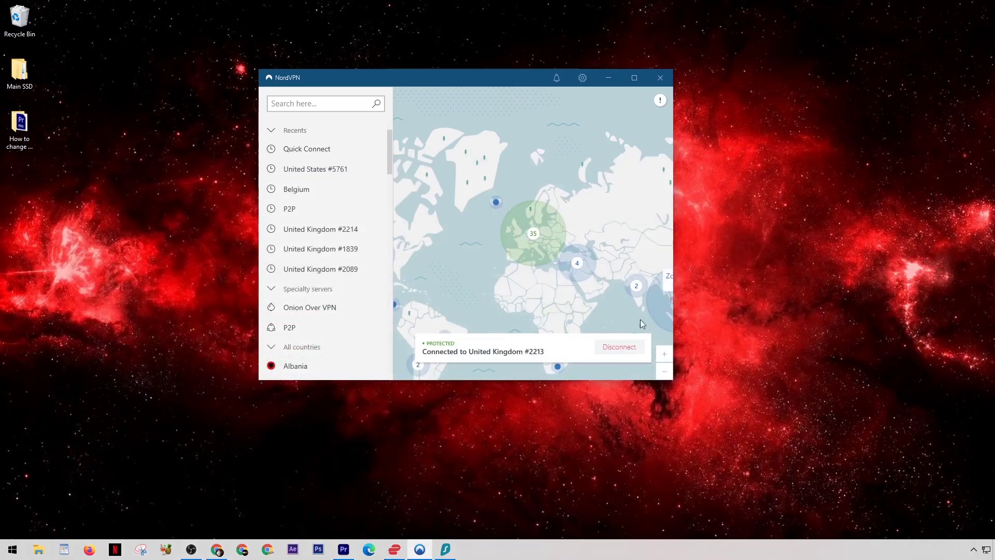
Step: Disconnect NordVPN, connect Surfshark to United Kingdom - London, and return to the IP page
{"action": "left_click", "coordinate": [620, 348]}
{"action": "left_click", "coordinate": [680, 423]}
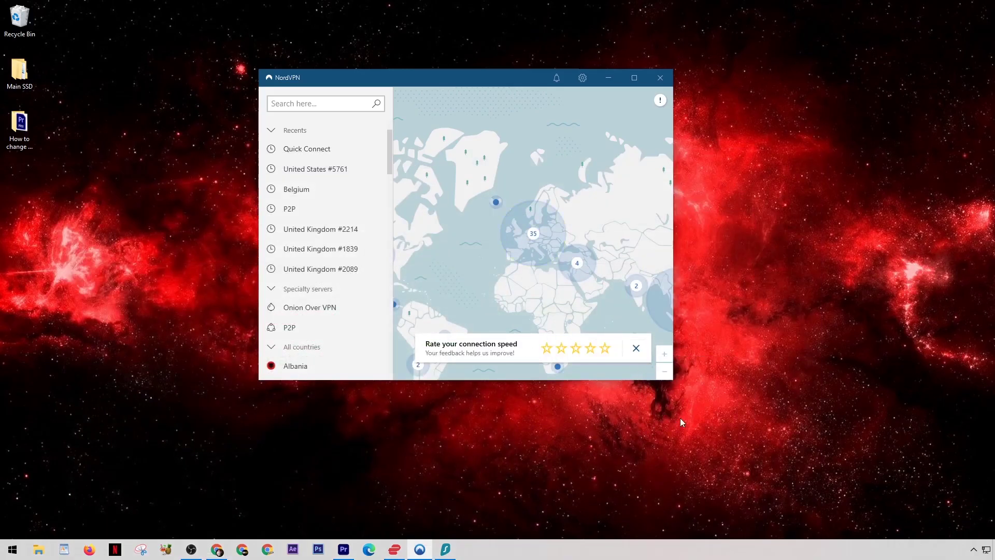
{"action": "left_click", "coordinate": [449, 550]}
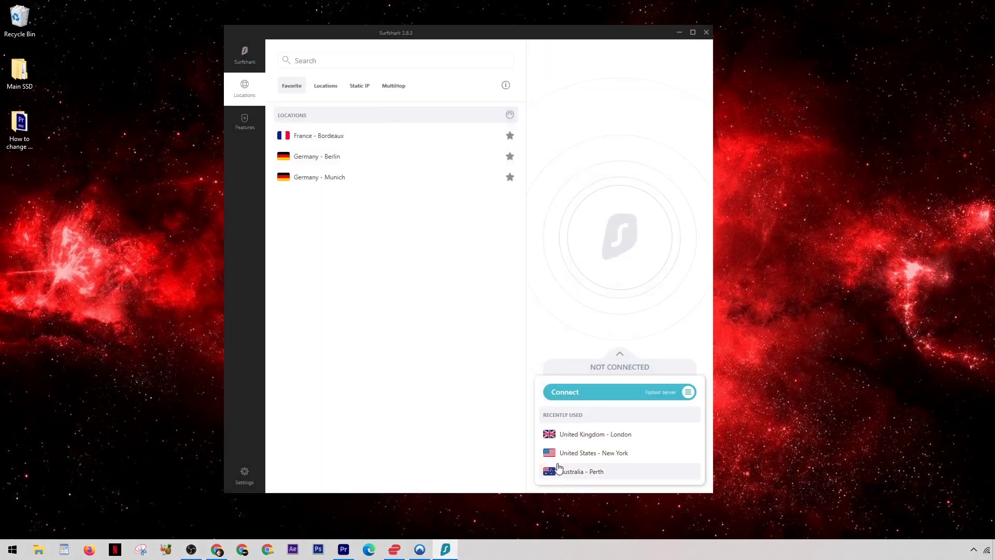
{"action": "left_click", "coordinate": [657, 397]}
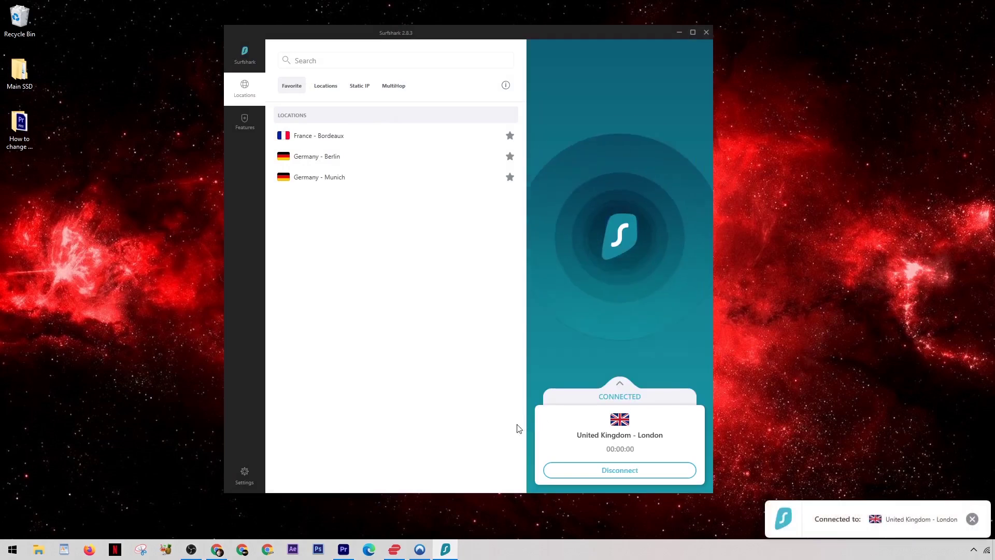
{"action": "left_click", "coordinate": [216, 549]}
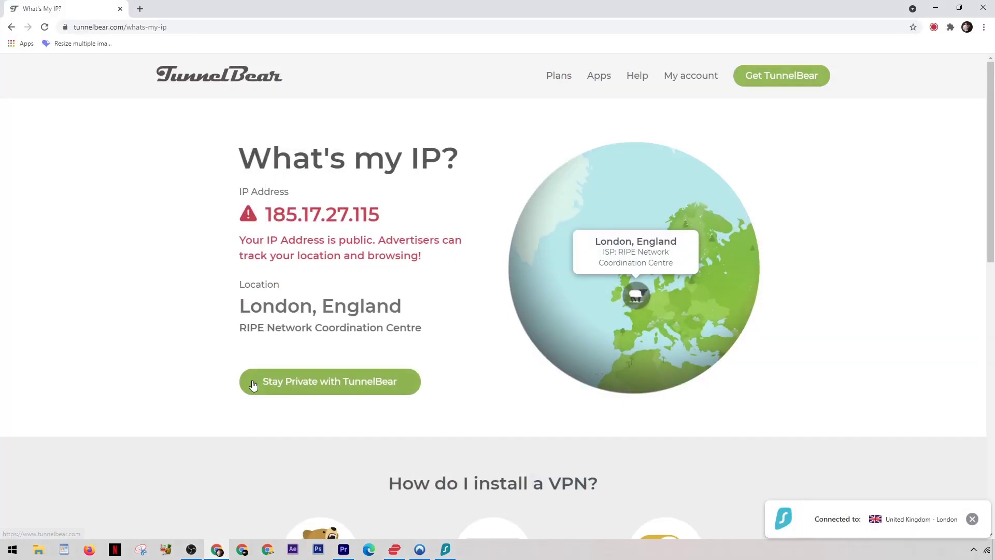
Step: Reload the IP page to confirm Surfshark's 185.44.77.73 in London, then minimize Chrome
{"action": "left_click", "coordinate": [45, 27]}
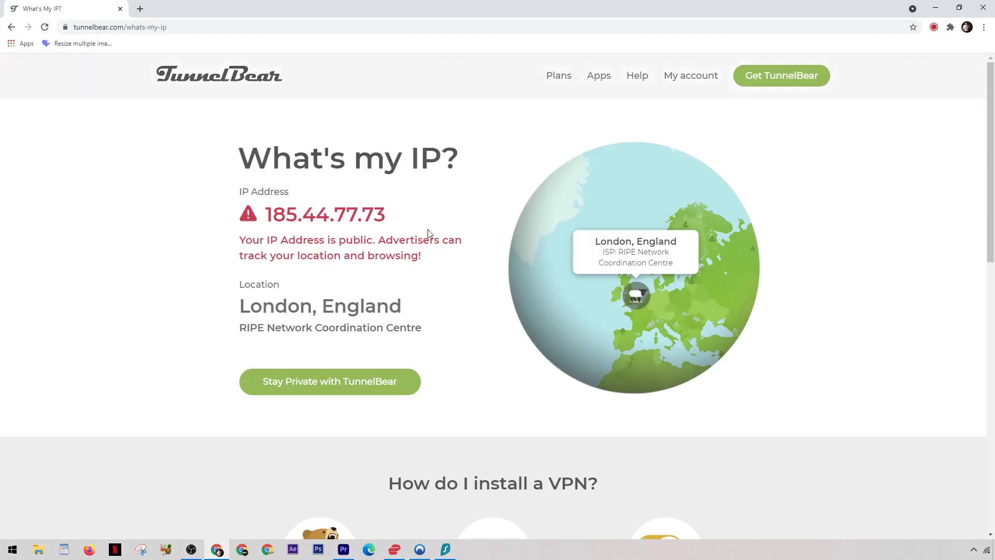
{"action": "left_click", "coordinate": [935, 7]}
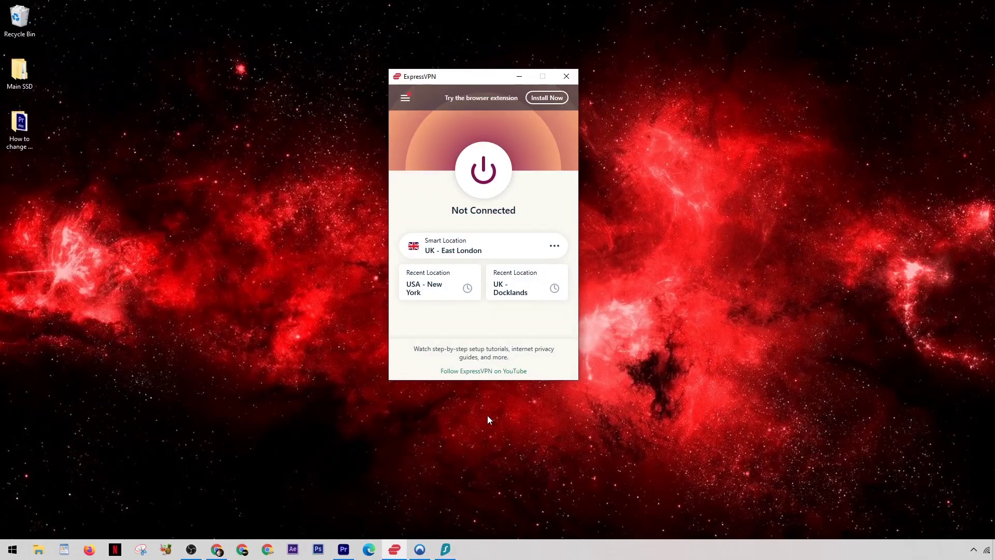
Step: Browse Surfshark's full Locations list, then minimize Surfshark
{"action": "left_click", "coordinate": [421, 545]}
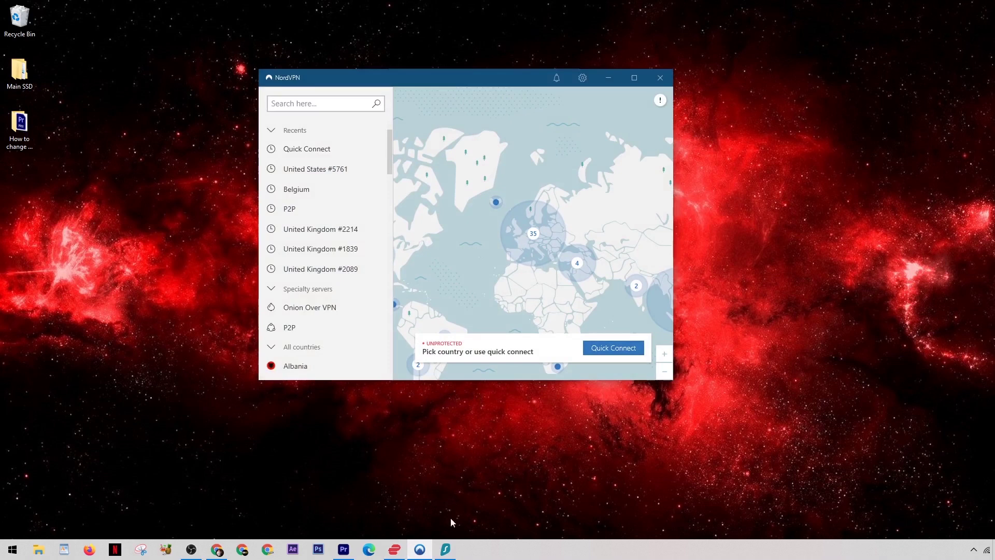
{"action": "left_click", "coordinate": [446, 549]}
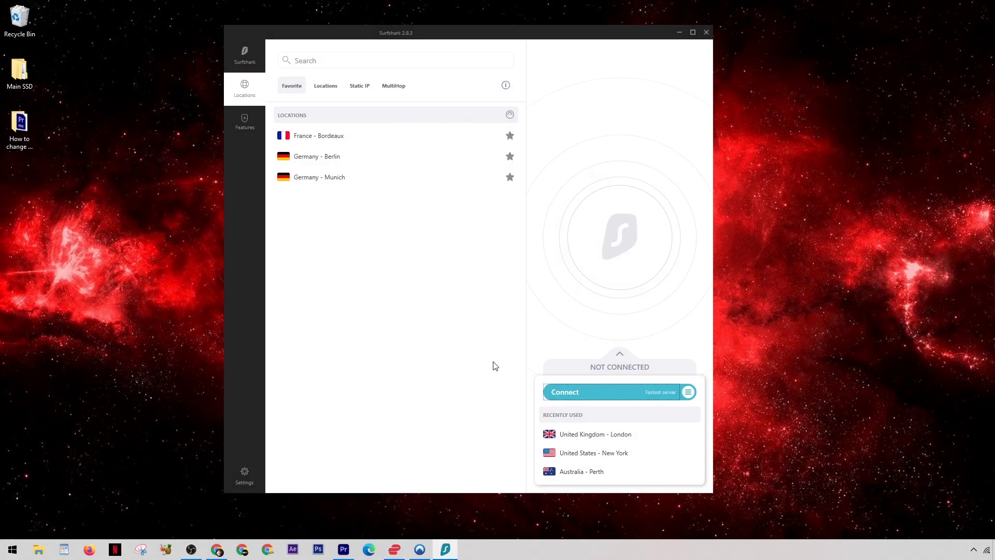
{"action": "key", "text": "Tab"}
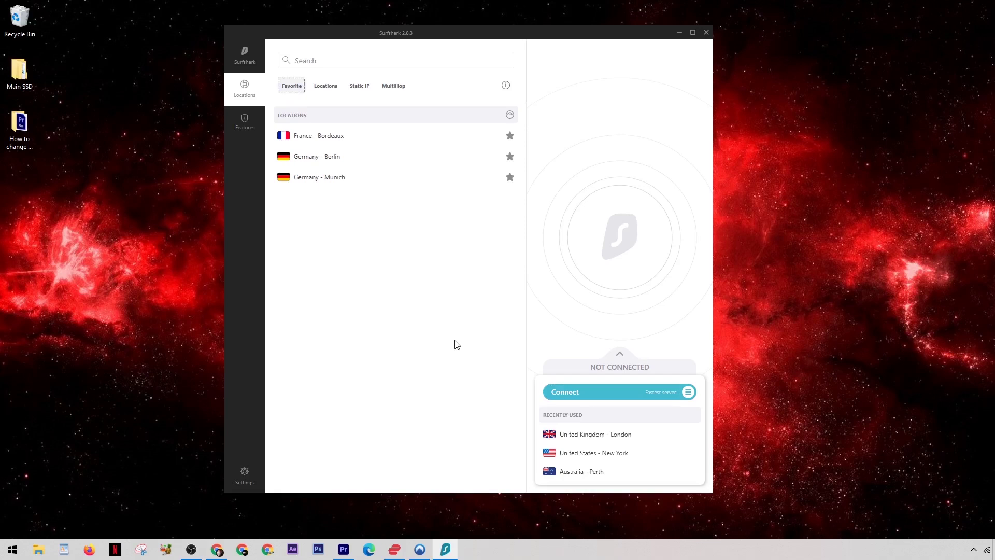
{"action": "left_click", "coordinate": [336, 89]}
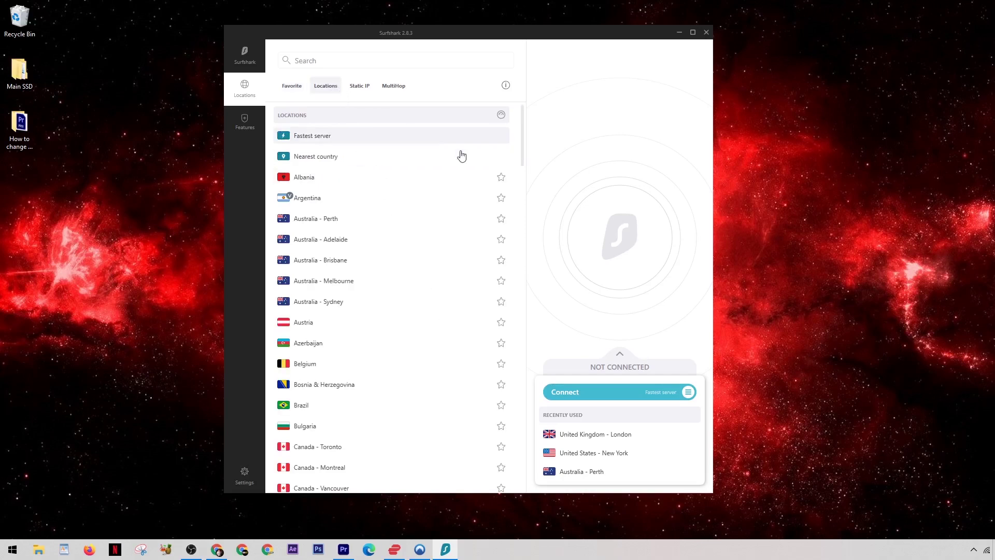
{"action": "left_click_drag", "start_coordinate": [523, 139], "coordinate": [507, 308]}
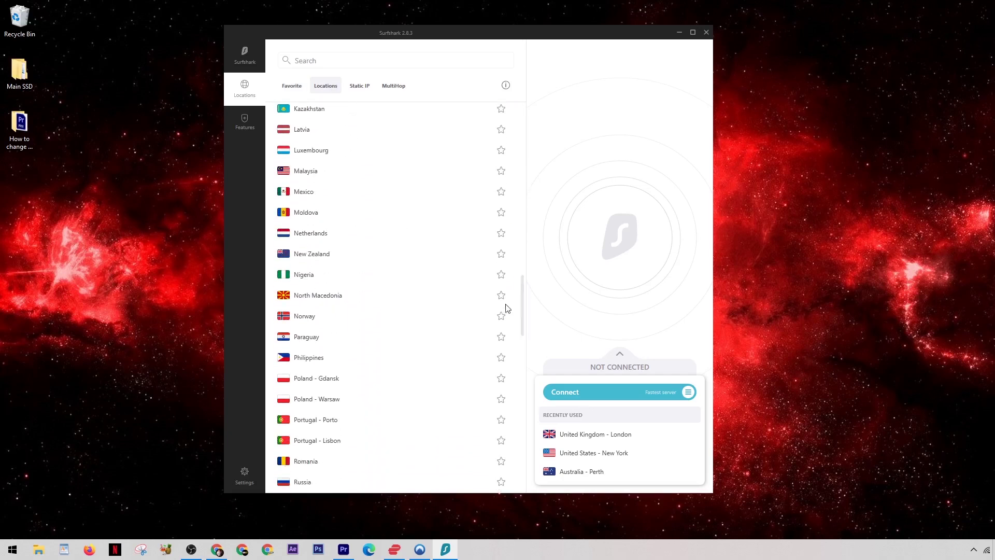
{"action": "left_click", "coordinate": [679, 34]}
Step: Scroll through NordVPN's country list, minimize it, and bring ExpressVPN back up
{"action": "left_click", "coordinate": [420, 549]}
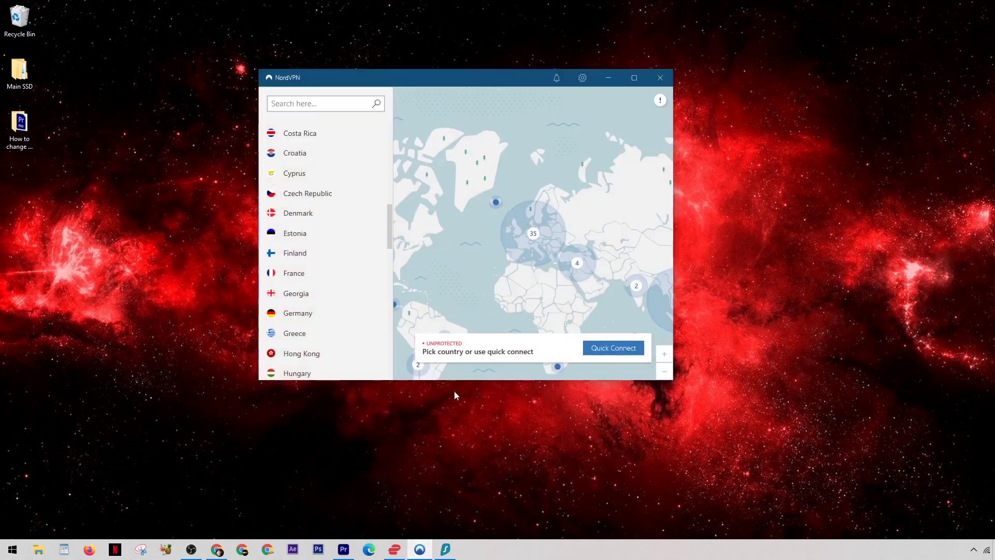
{"action": "left_click_drag", "start_coordinate": [388, 222], "coordinate": [391, 251]}
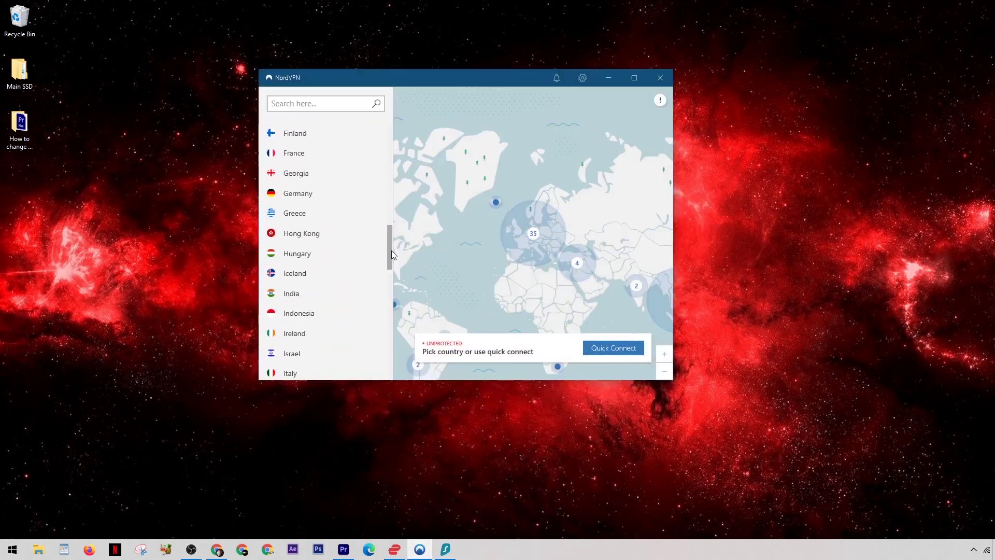
{"action": "left_click", "coordinate": [610, 78]}
{"action": "left_click", "coordinate": [395, 548]}
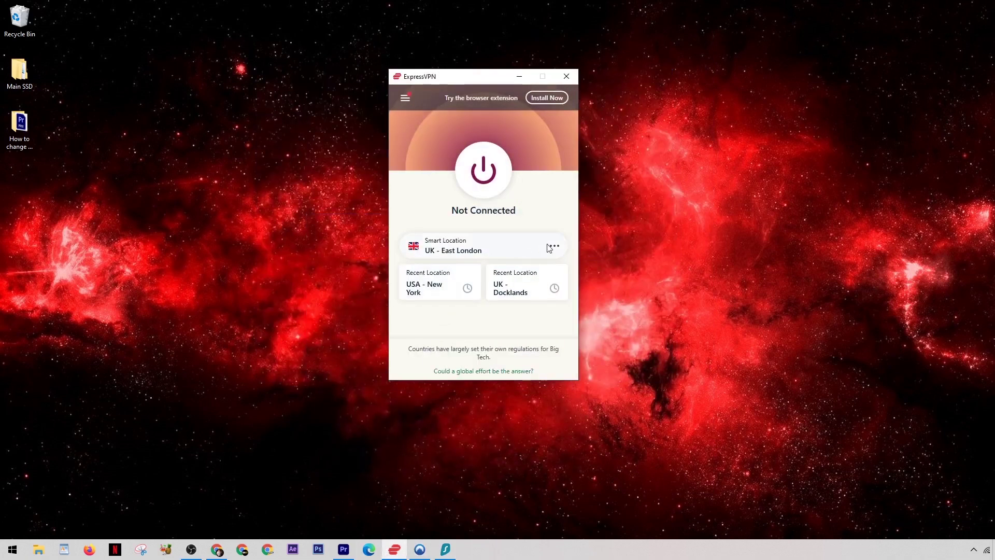
Step: Pick France - Paris - 1 from ExpressVPN's All locations list and connect
{"action": "left_click", "coordinate": [550, 247]}
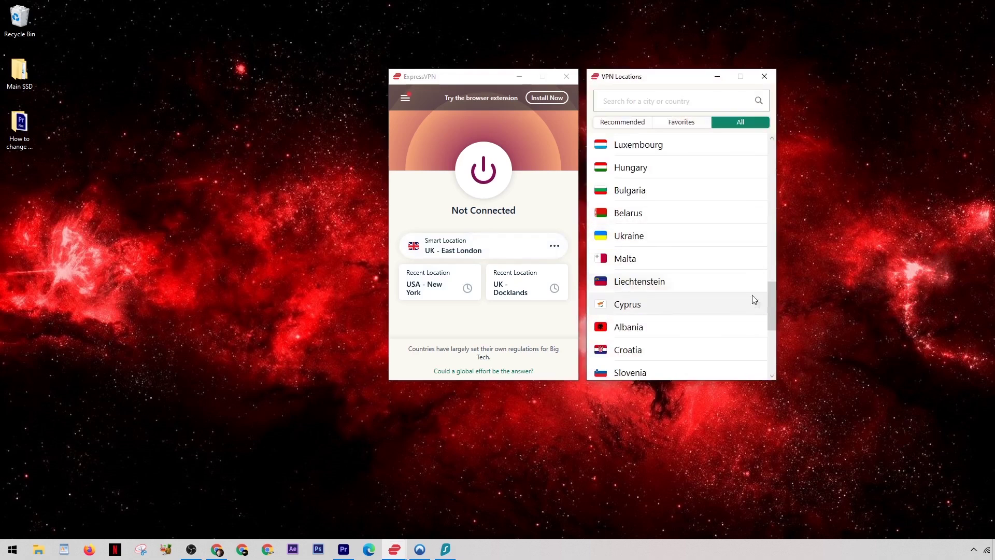
{"action": "left_click_drag", "start_coordinate": [772, 303], "coordinate": [766, 184]}
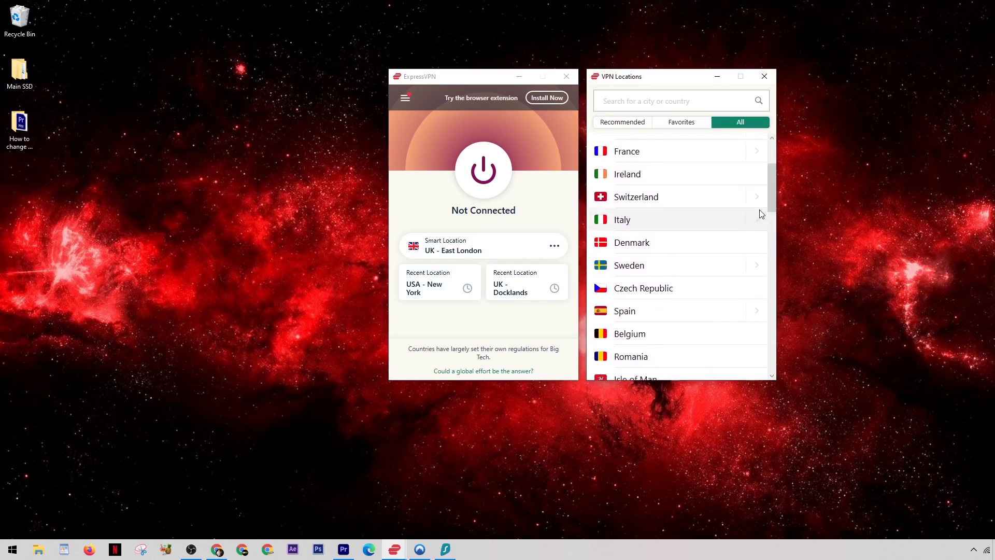
{"action": "scroll", "coordinate": [695, 147], "scroll_direction": "down", "scroll_amount": 1}
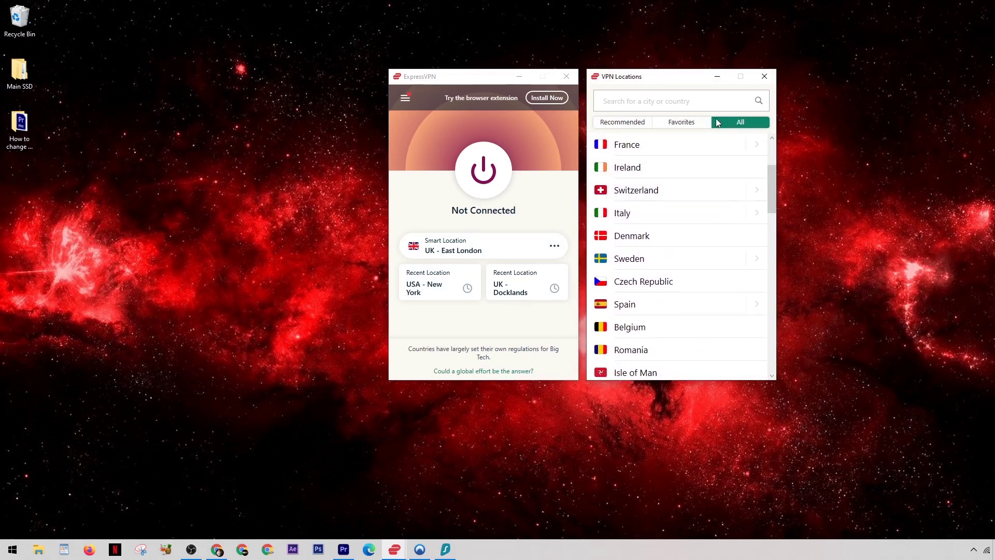
{"action": "left_click", "coordinate": [633, 149]}
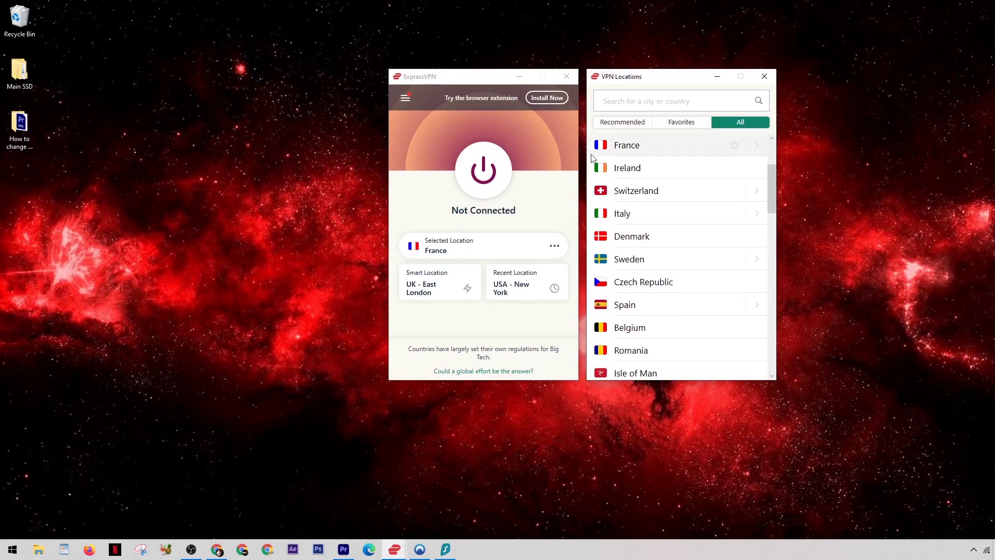
{"action": "left_click", "coordinate": [482, 185]}
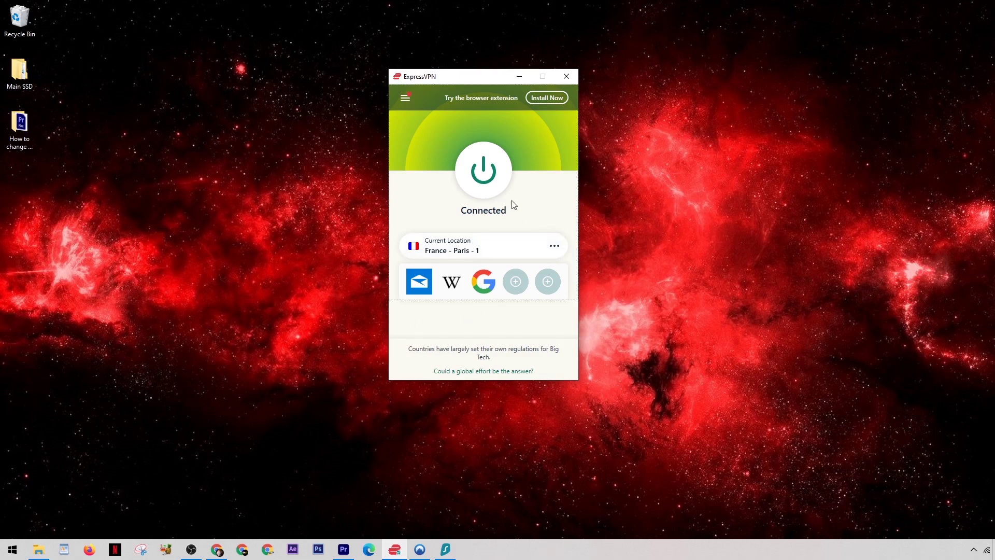
Step: Disconnect ExpressVPN, browse the locations list again, close it and minimize the app
{"action": "left_click", "coordinate": [493, 183]}
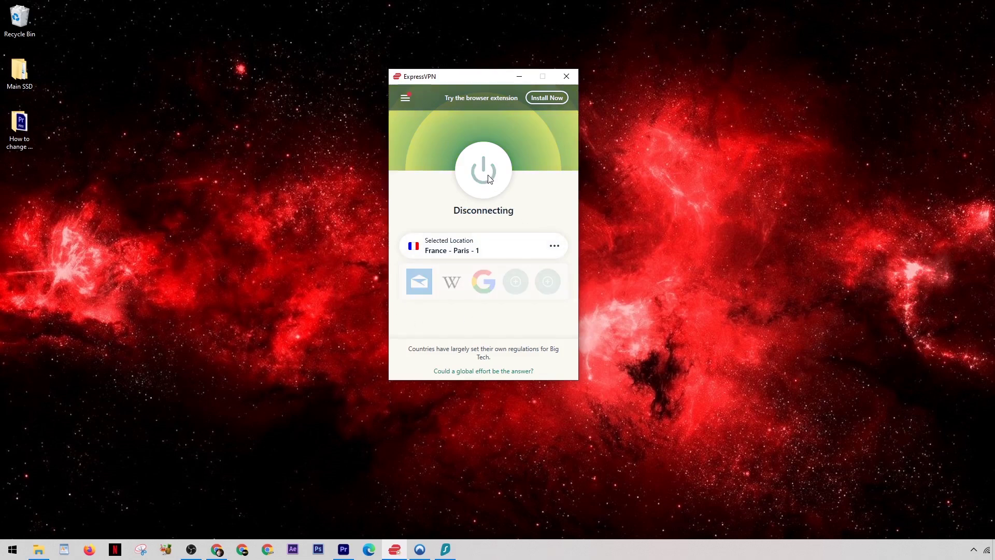
{"action": "left_click", "coordinate": [555, 250]}
{"action": "scroll", "coordinate": [748, 200], "scroll_direction": "down", "scroll_amount": 3}
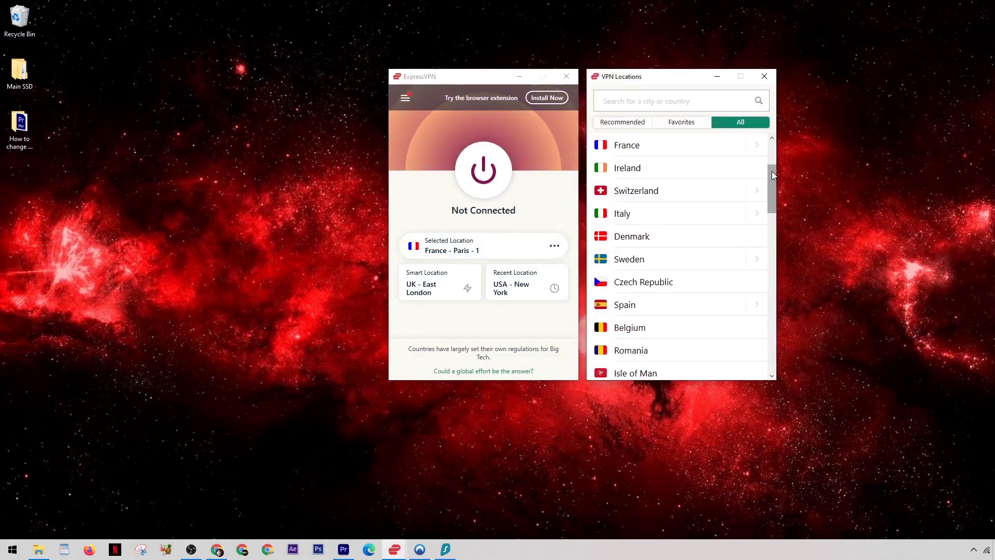
{"action": "left_click_drag", "start_coordinate": [773, 171], "coordinate": [760, 281]}
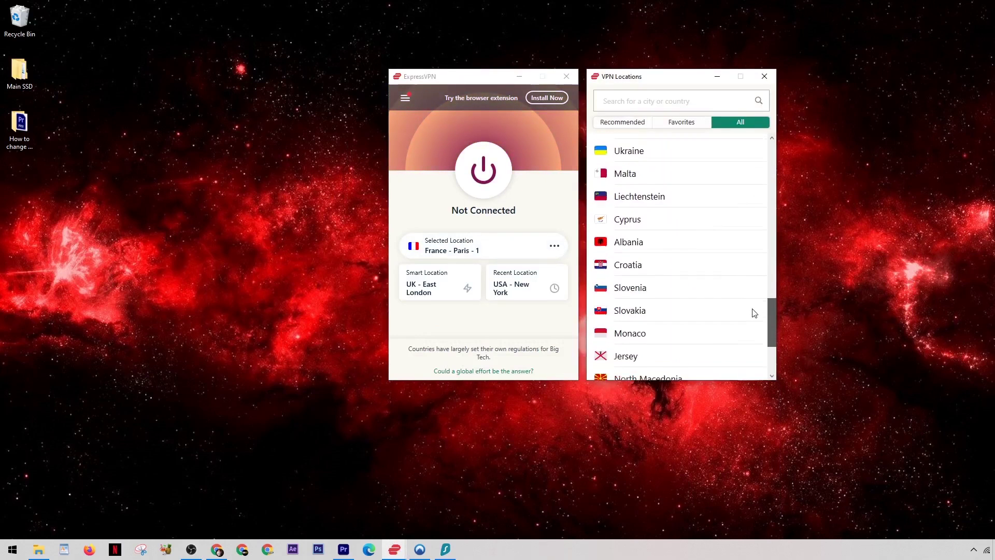
{"action": "scroll", "coordinate": [754, 312], "scroll_direction": "up", "scroll_amount": 7}
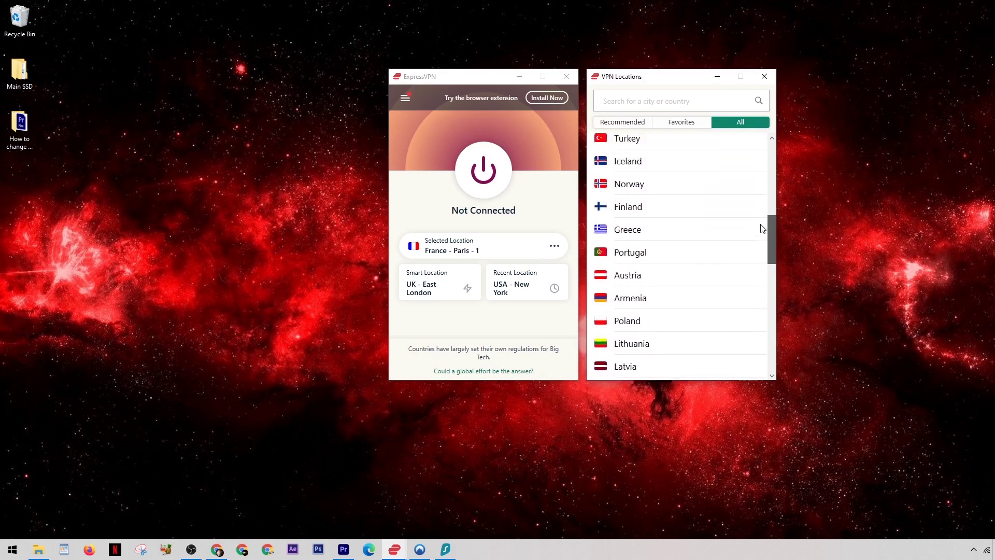
{"action": "scroll", "coordinate": [762, 228], "scroll_direction": "up", "scroll_amount": 5}
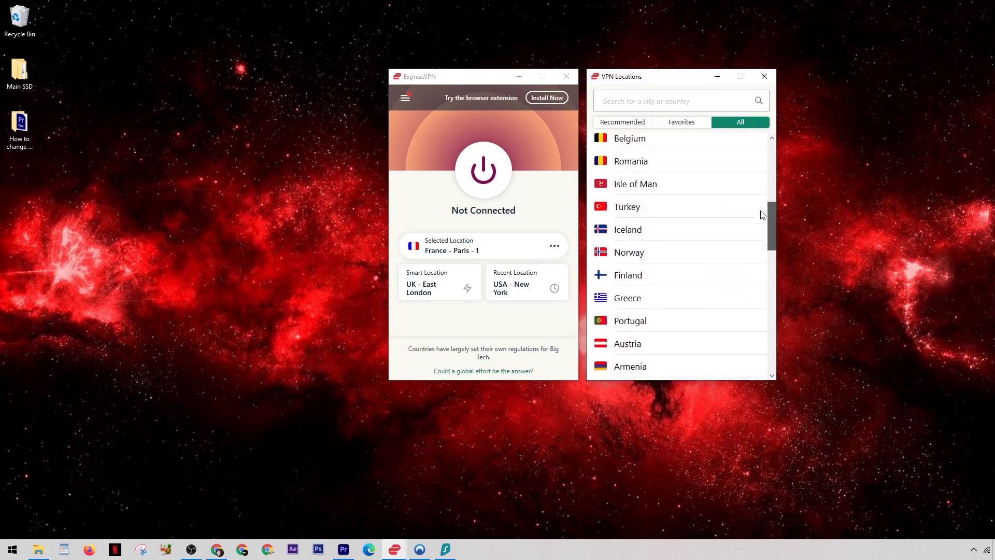
{"action": "left_click", "coordinate": [764, 76]}
{"action": "left_click", "coordinate": [519, 77]}
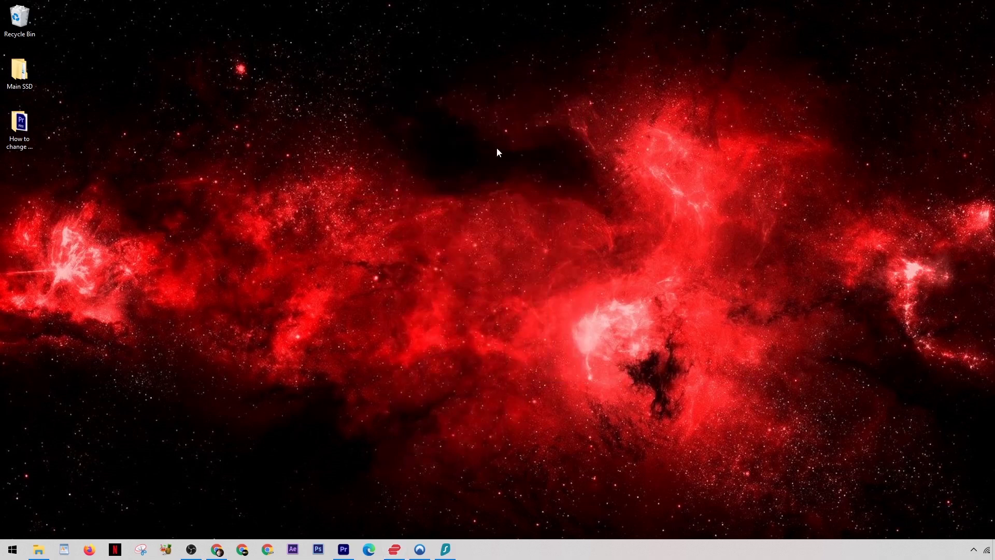
Step: Connect NordVPN's dedicated IP with Fastest country to United Kingdom #891, then minimize the app
{"action": "left_click", "coordinate": [420, 550]}
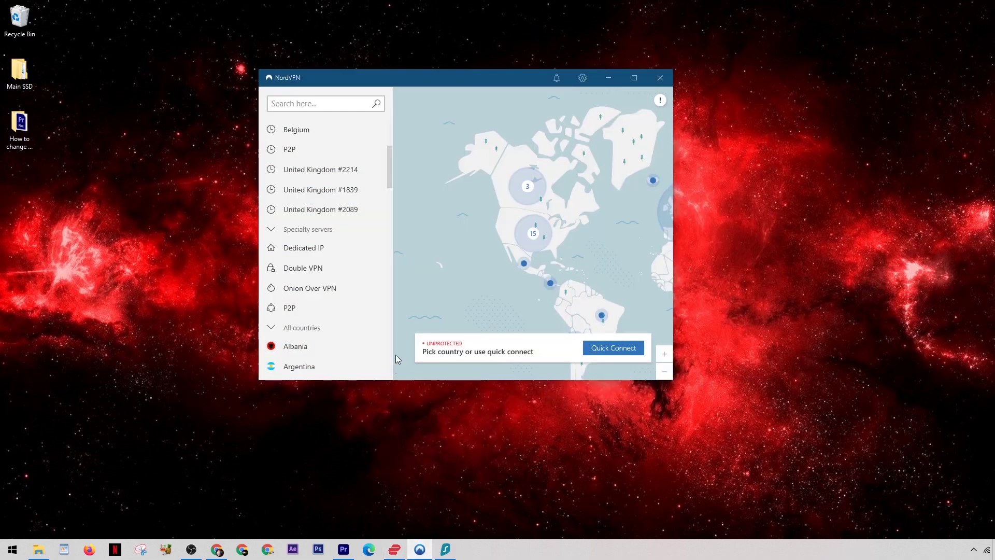
{"action": "mouse_move", "coordinate": [392, 167]}
{"action": "left_mouse_down"}
{"action": "mouse_move", "coordinate": [387, 206]}
{"action": "mouse_move", "coordinate": [390, 166]}
{"action": "left_mouse_up"}
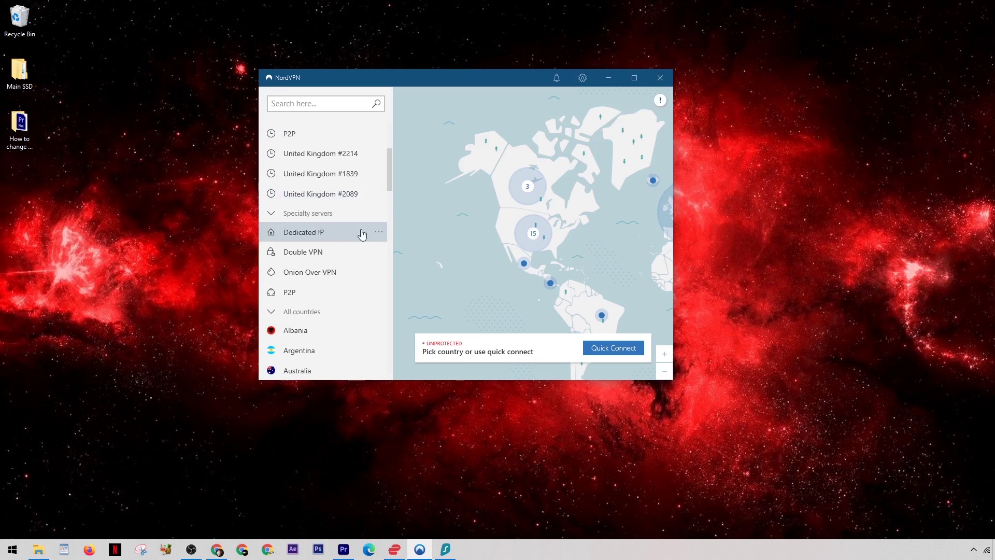
{"action": "left_click", "coordinate": [379, 233]}
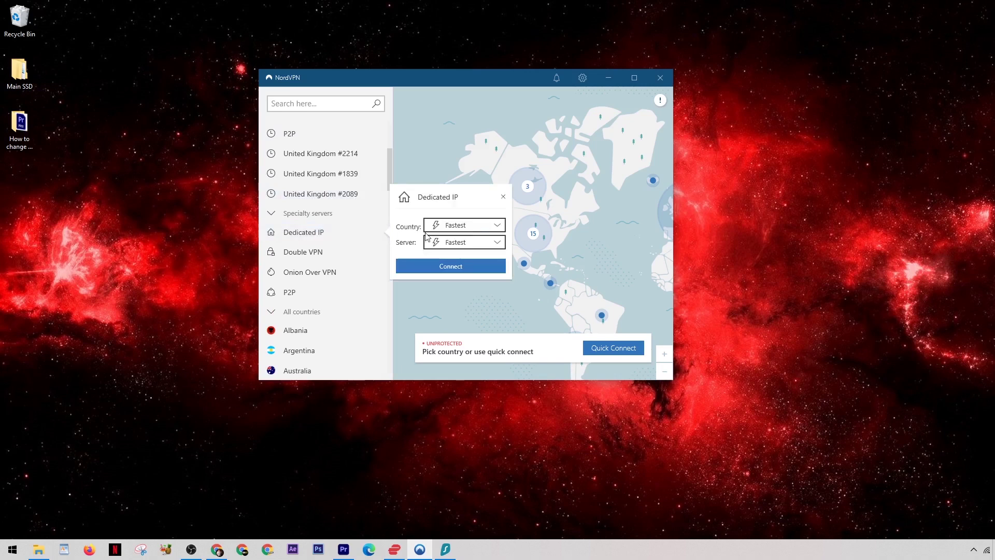
{"action": "left_click", "coordinate": [499, 227]}
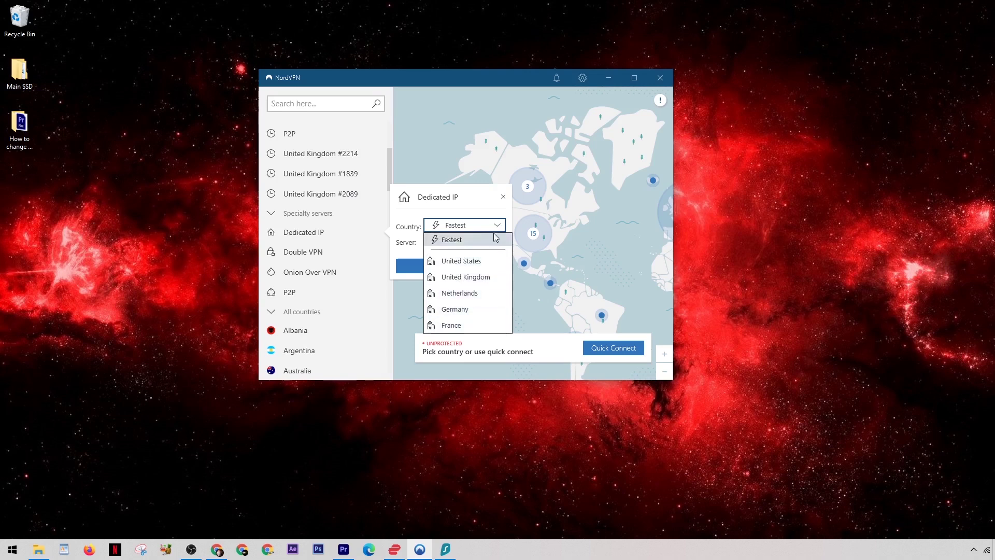
{"action": "left_click", "coordinate": [499, 226]}
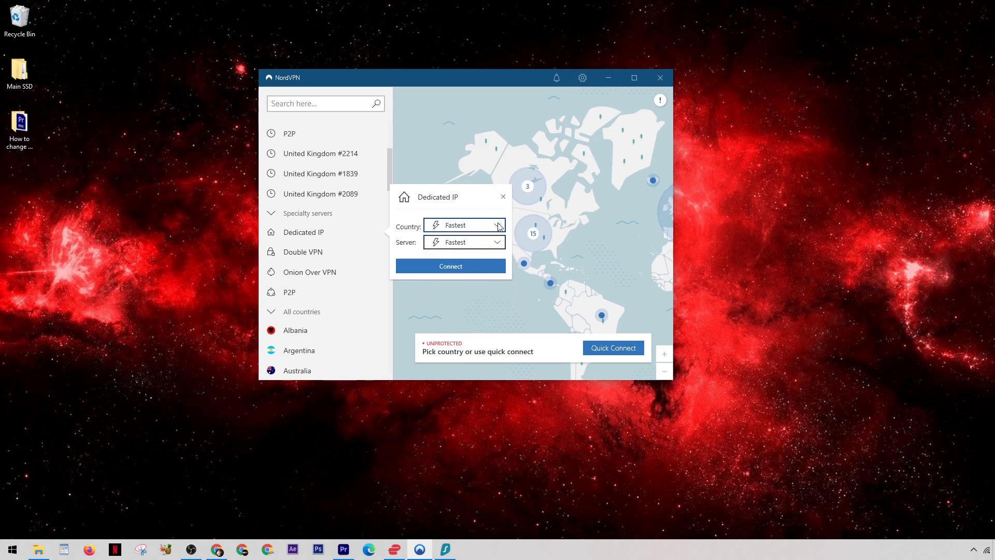
{"action": "left_click", "coordinate": [461, 268]}
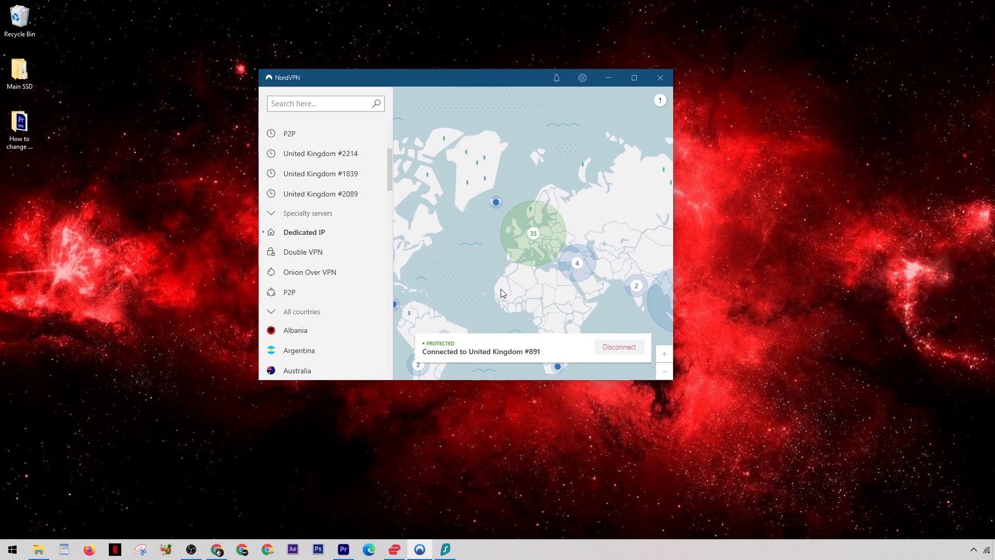
{"action": "left_click", "coordinate": [420, 549]}
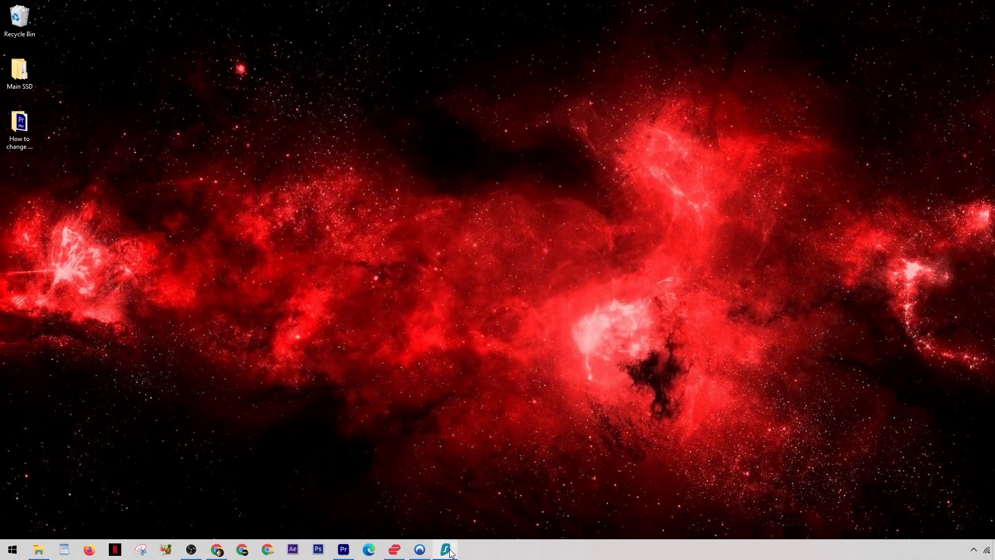
Step: Star Surfshark's static IP server United Kingdom - London #1 and view the favourites list
{"action": "left_click", "coordinate": [447, 551]}
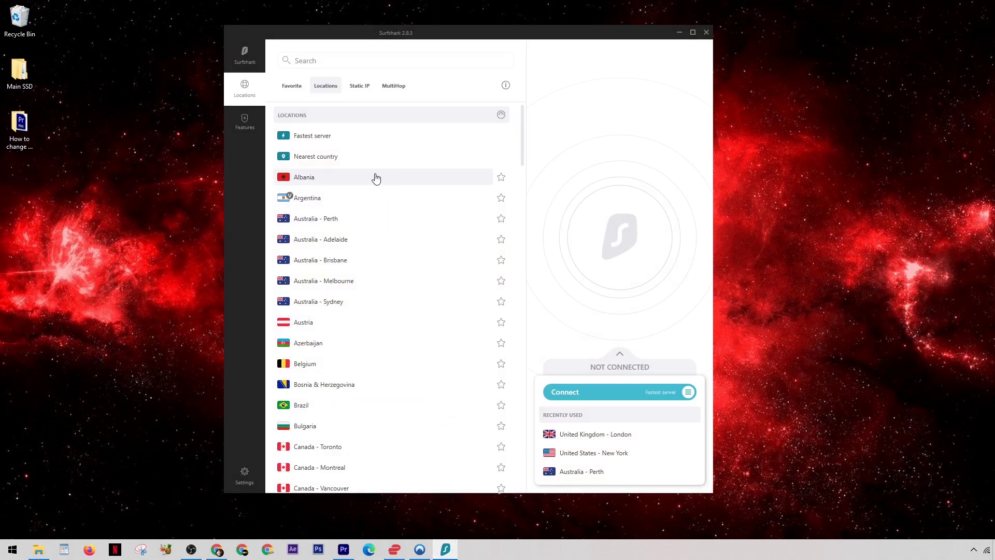
{"action": "left_click", "coordinate": [360, 86]}
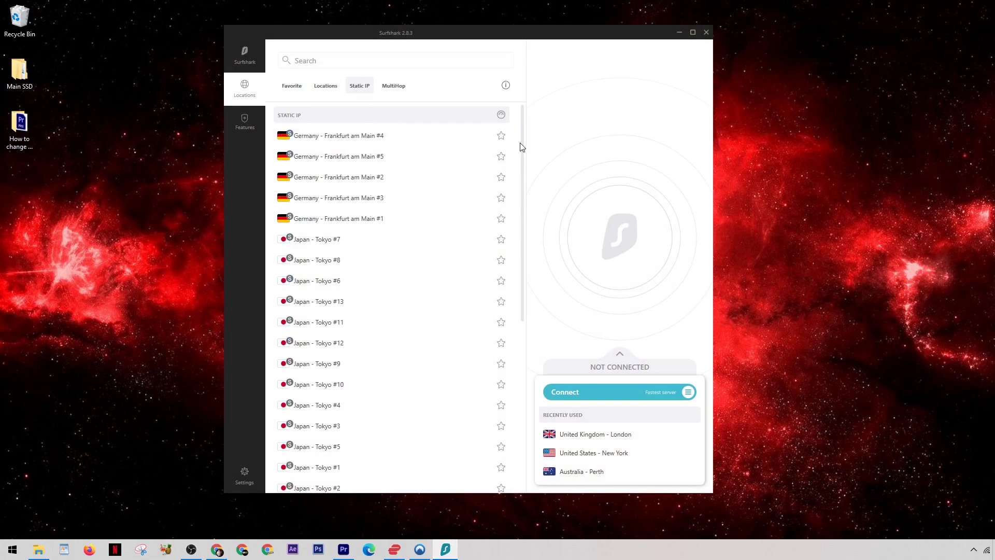
{"action": "left_click_drag", "start_coordinate": [522, 144], "coordinate": [506, 335]}
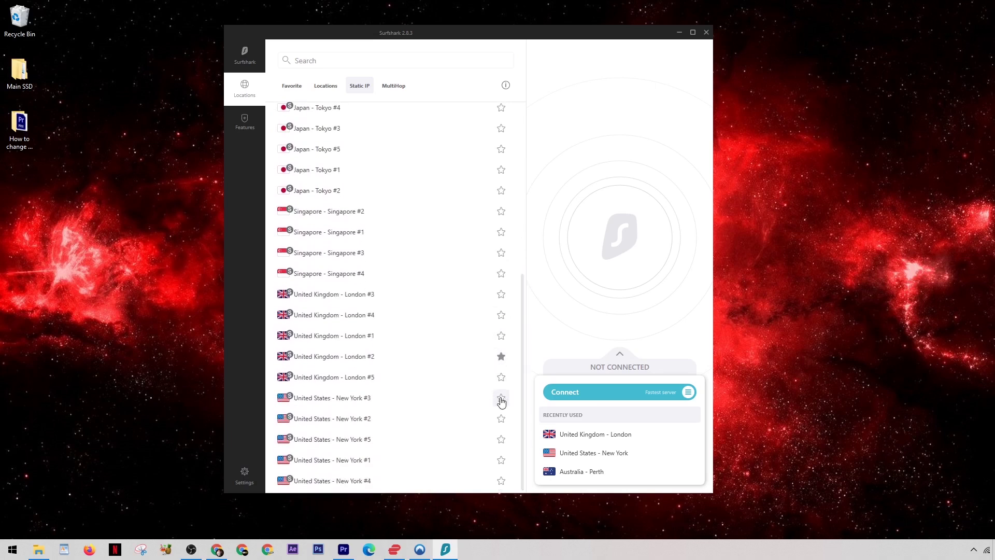
{"action": "left_click", "coordinate": [501, 336]}
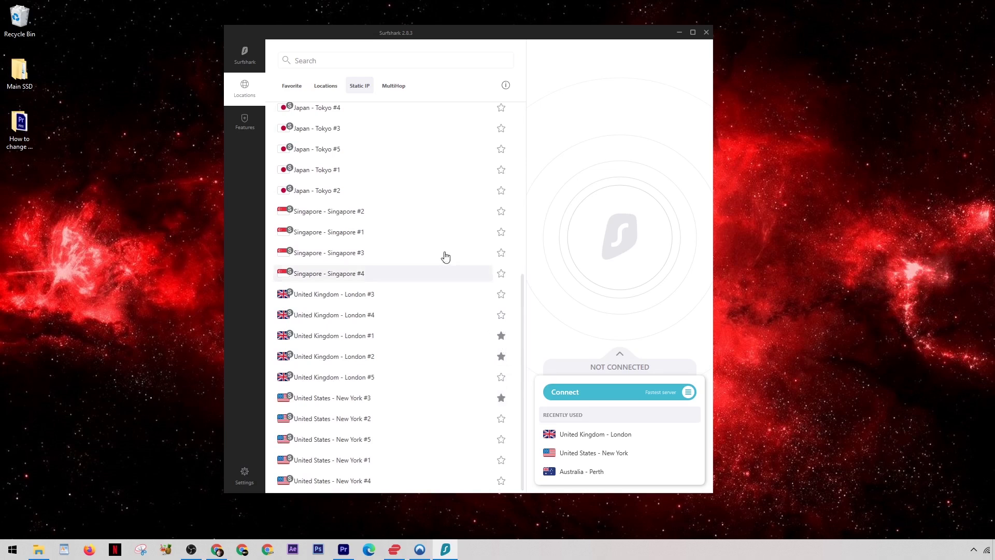
{"action": "left_click", "coordinate": [295, 91]}
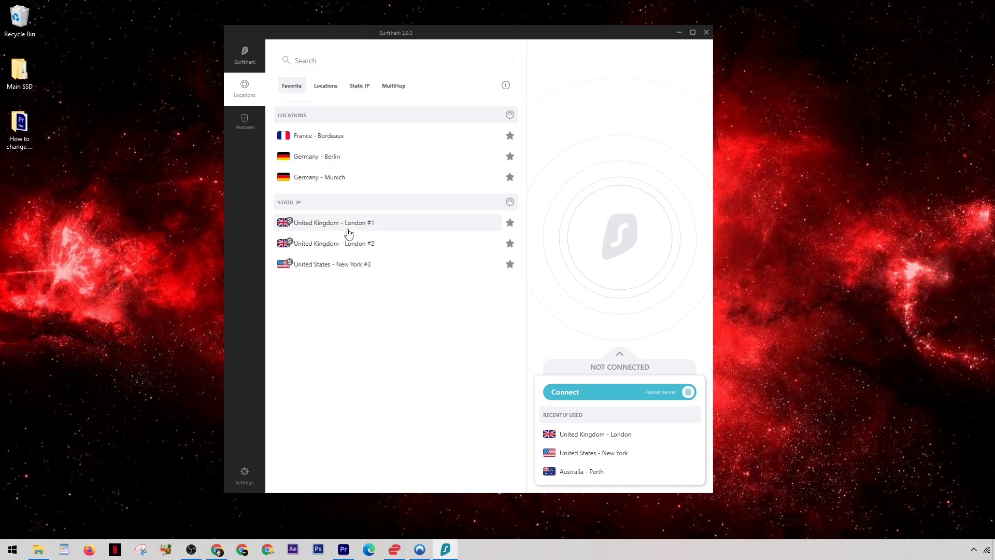